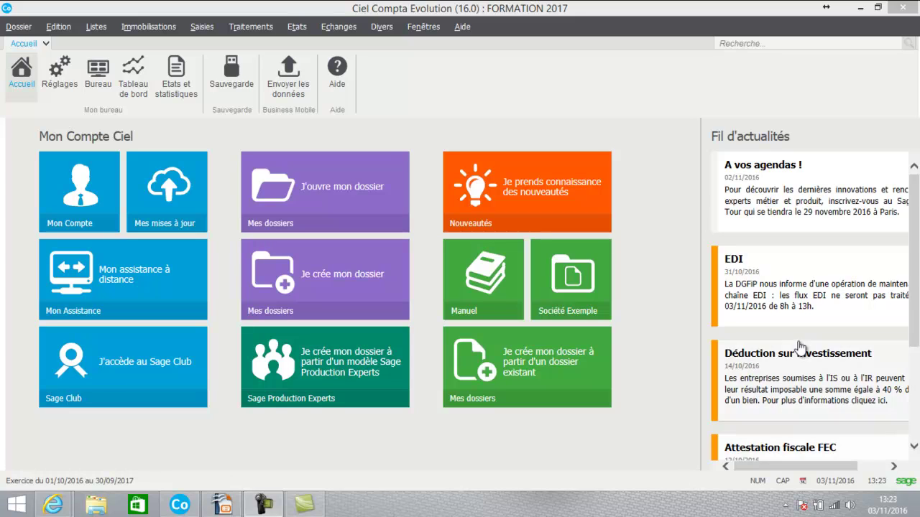
- Open a new Z de caisse entry and enter 39 clients and 4 000,00 as the total tax-inclusive sales
left_click(200, 27)
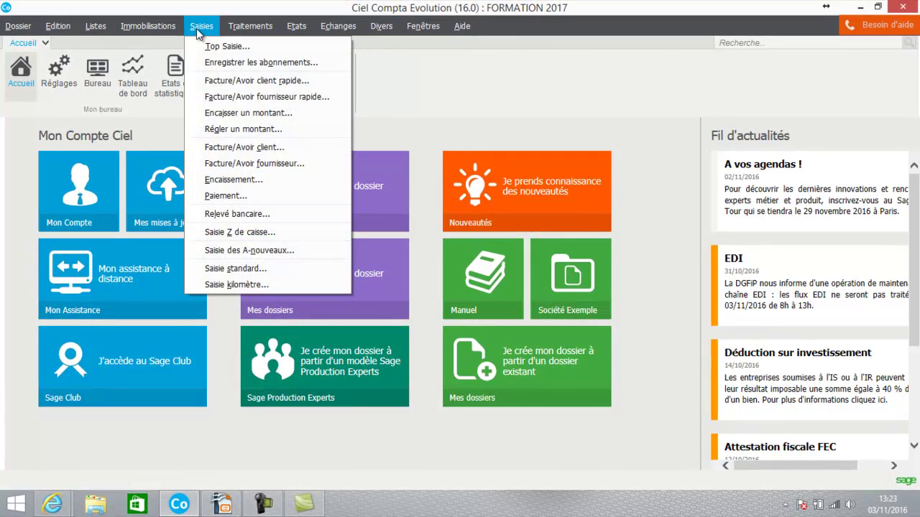
left_click(213, 234)
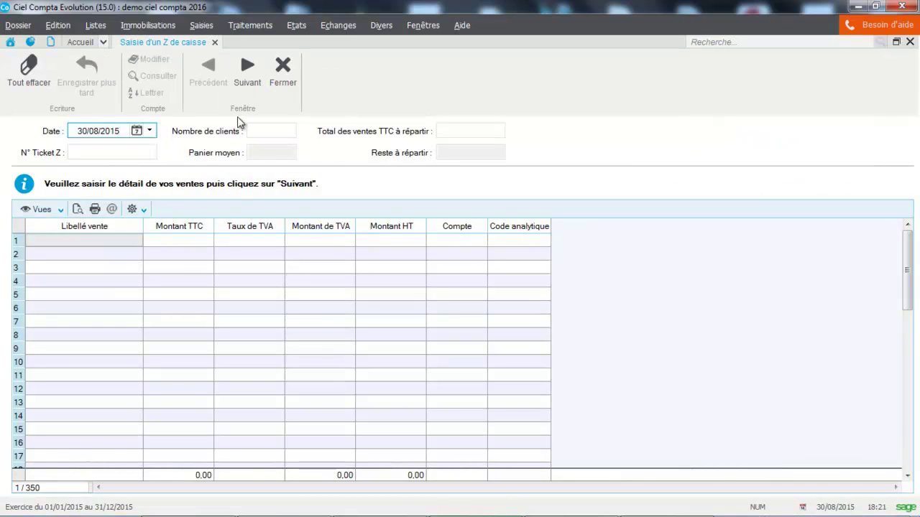
left_click(263, 134)
key("Caps_Lock")
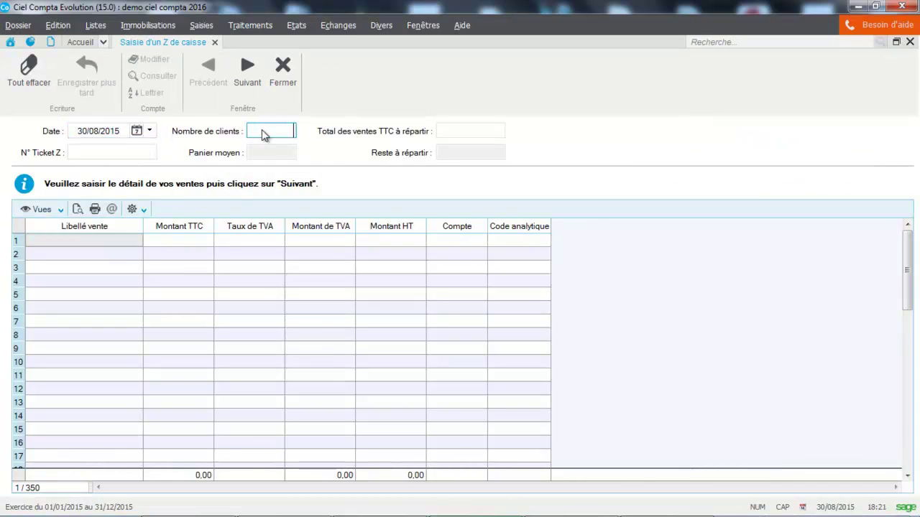
type("39")
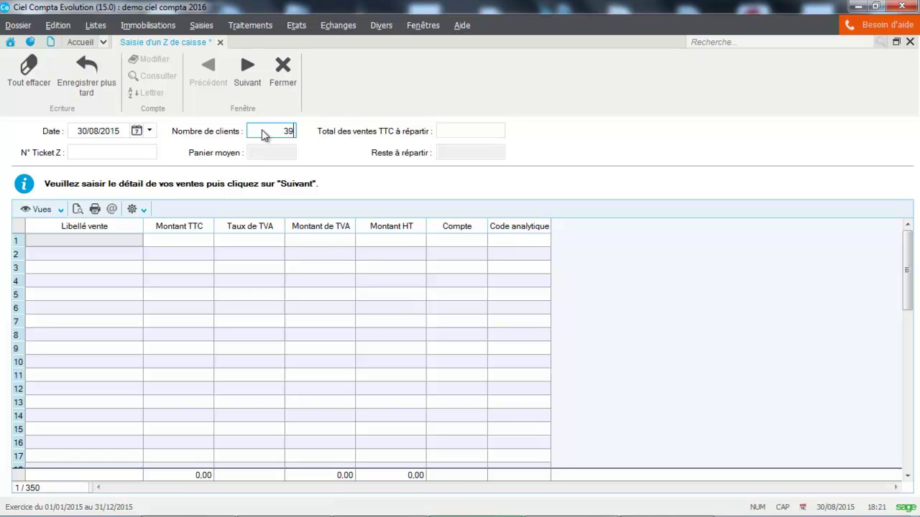
key("Tab")
type("4000")
key("Tab")
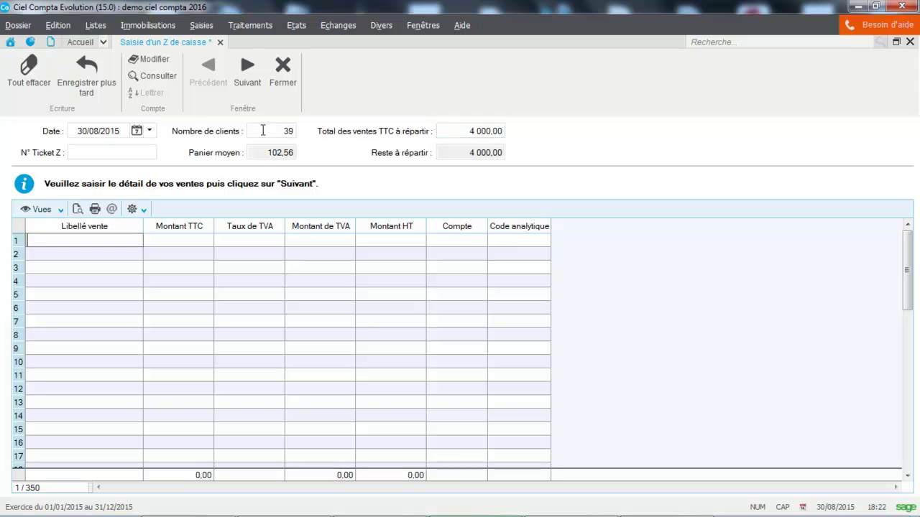
- Set the Z ticket number to 150
left_click(127, 151)
type("150")
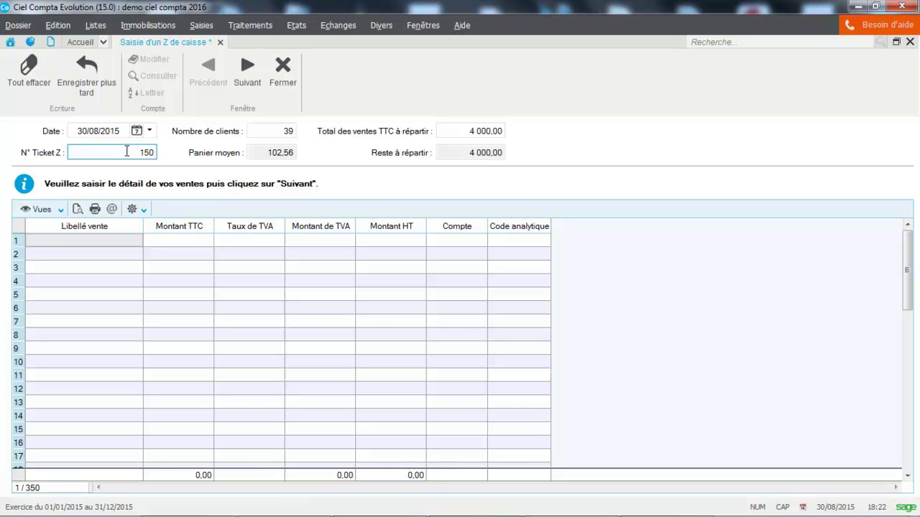
key("Tab")
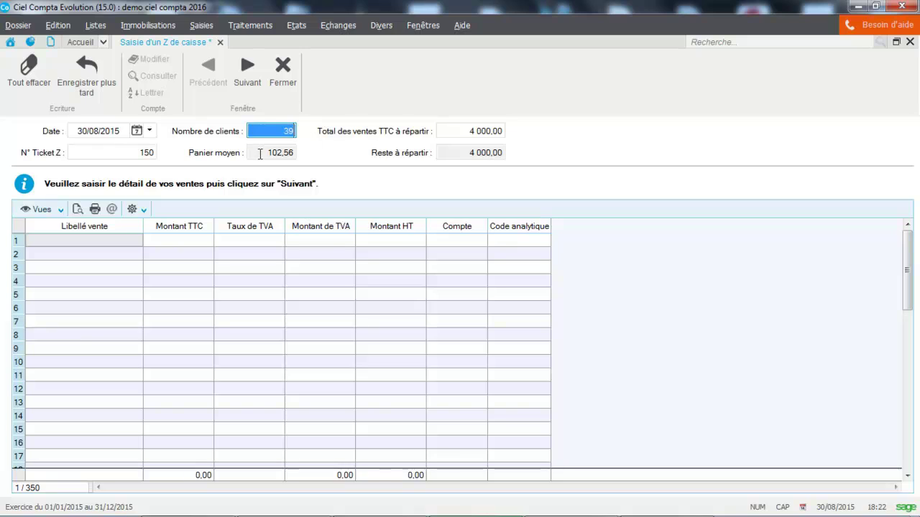
- Label the first sales line Orinteur and give it a tax-inclusive amount of 1000
left_click(105, 238)
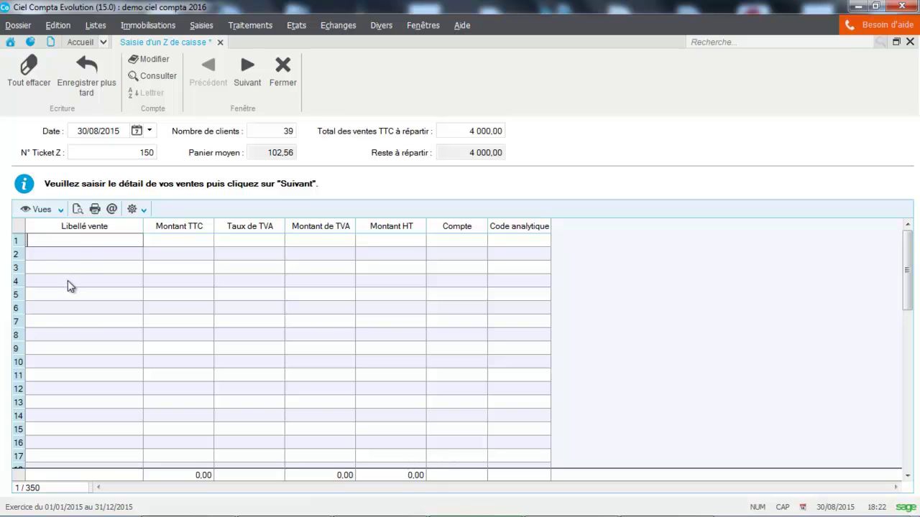
key("Caps_Lock")
type("Orinteur")
key("Tab")
key("Caps_Lock")
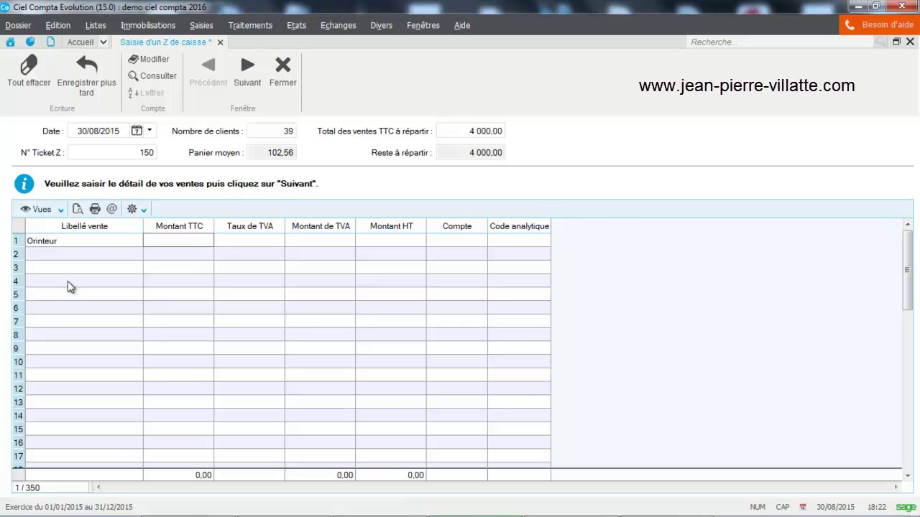
type("1000")
key("Tab")
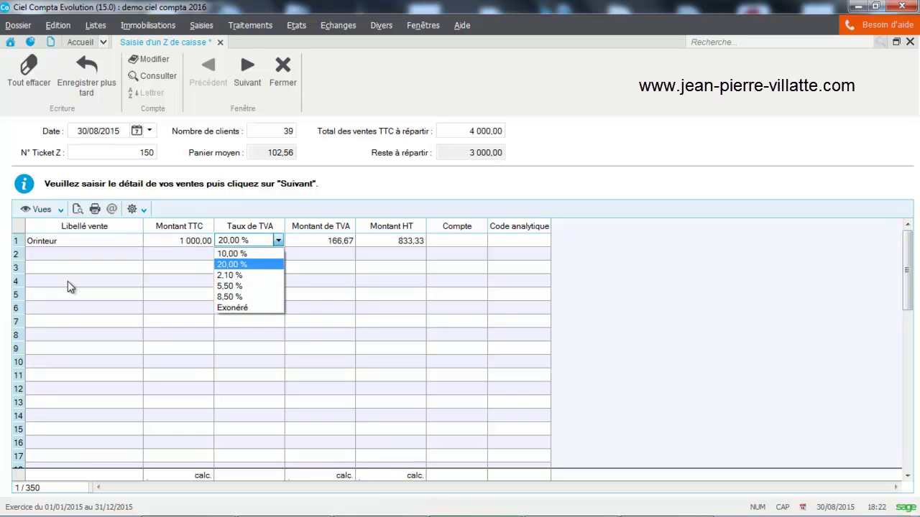
- Set the Orinteur line's VAT rate to 20,00 % and its account to 707000, and move to the second line's label
left_click(249, 265)
left_click(461, 242)
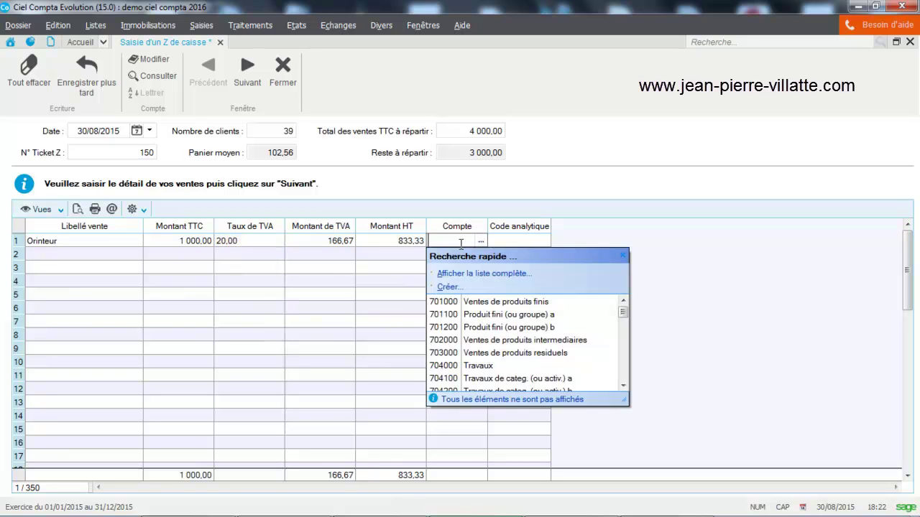
type("7")
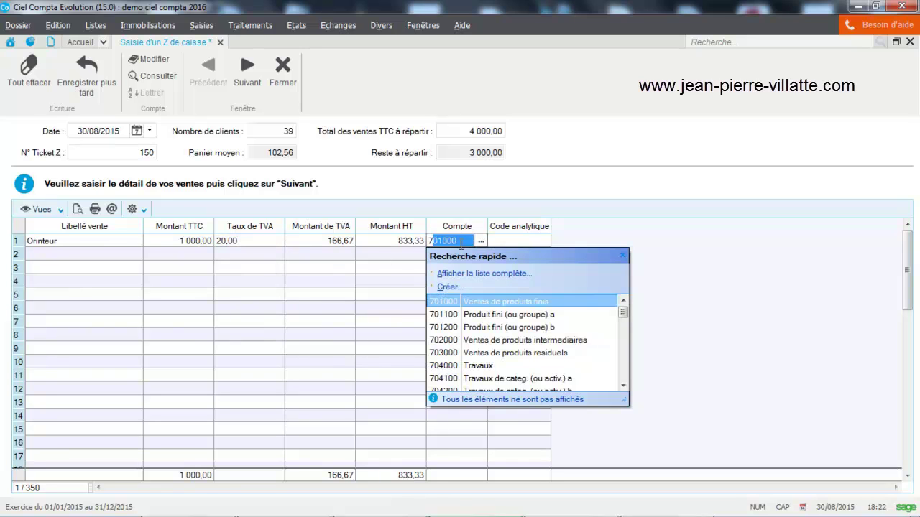
type("07")
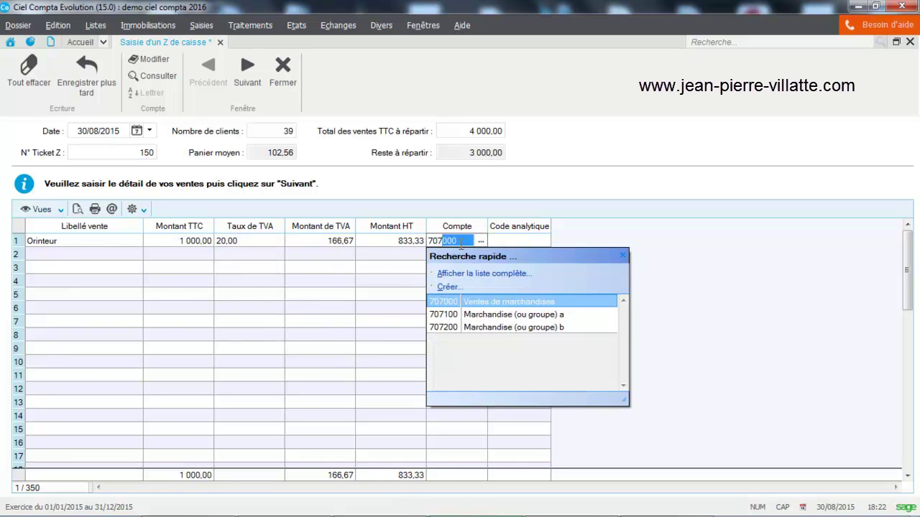
left_click(495, 309)
key("Return")
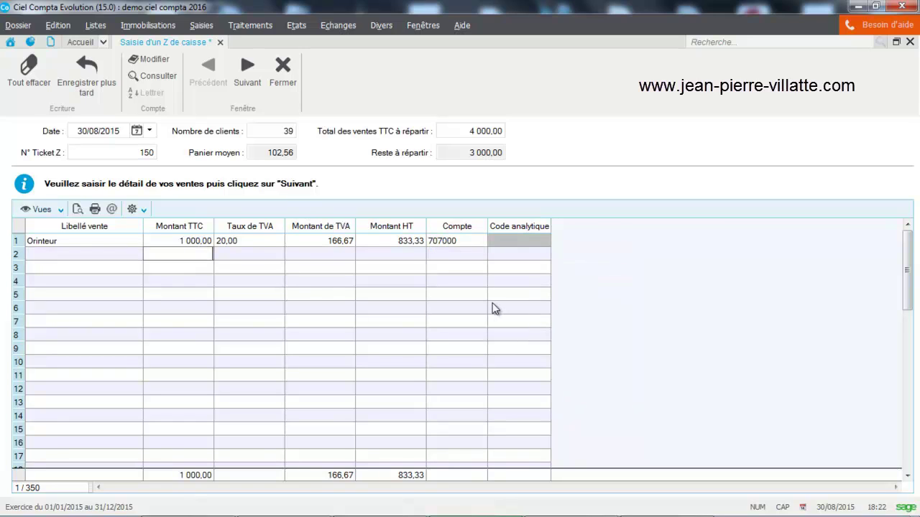
left_click(107, 255)
type("IMP")
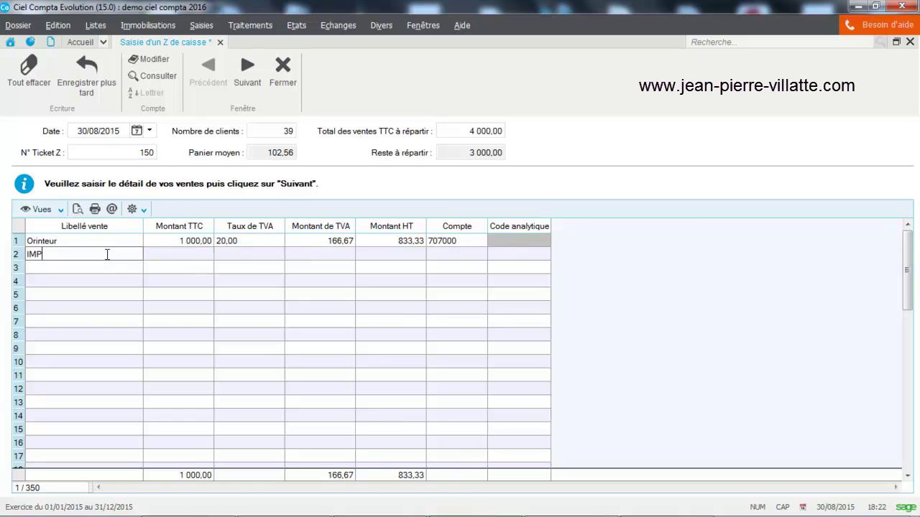
type("RIME")
key("BackSpace")
key("BackSpace")
key("BackSpace")
key("BackSpace")
key("BackSpace")
key("BackSpace")
key("BackSpace")
- Label the second sales line imprimante and give it a tax-inclusive amount of 500
key("Caps_Lock")
type("imprina")
key("BackSpace")
key("BackSpace")
type("mante")
key("Tab")
key("Caps_Lock")
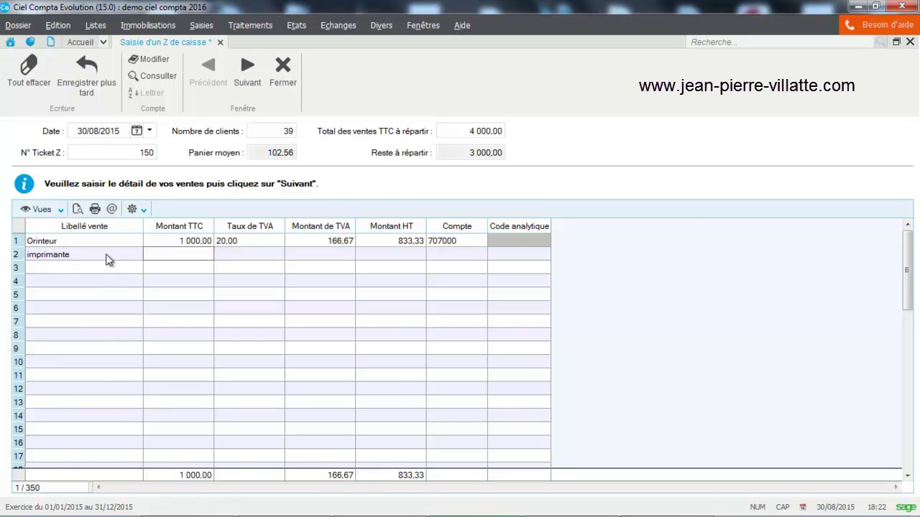
type("500")
key("Tab")
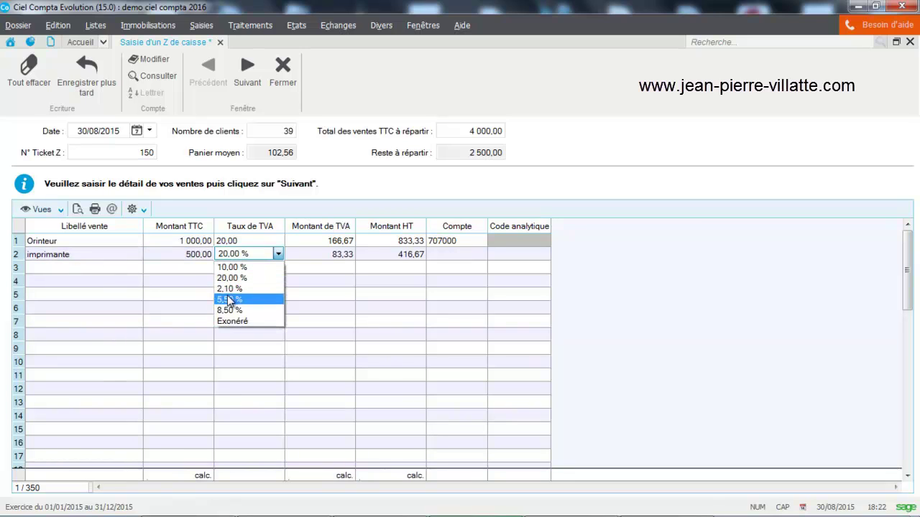
- Set the imprimante line's VAT rate to 20,00 % and assign it to account 707000
left_click(231, 276)
key("Tab")
key("Tab")
key("Tab")
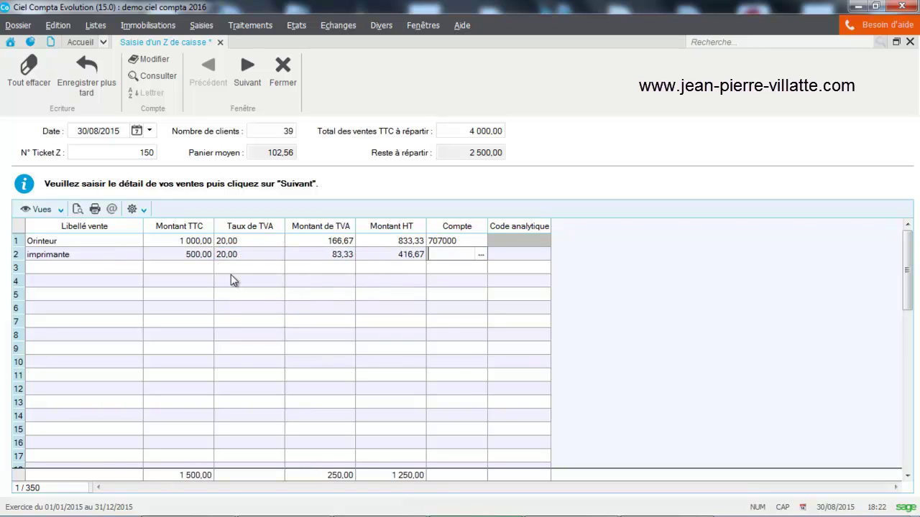
type("707000")
key("Tab")
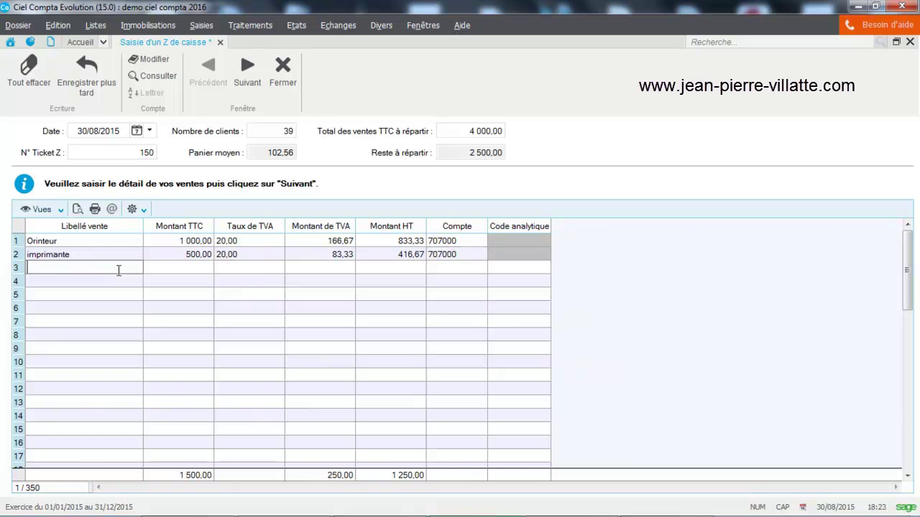
- Add a third sales line labelled formation CIEL with a tax-inclusive amount of 1000
type("formation")
key("Caps_Lock")
type("CIEL")
key("Tab")
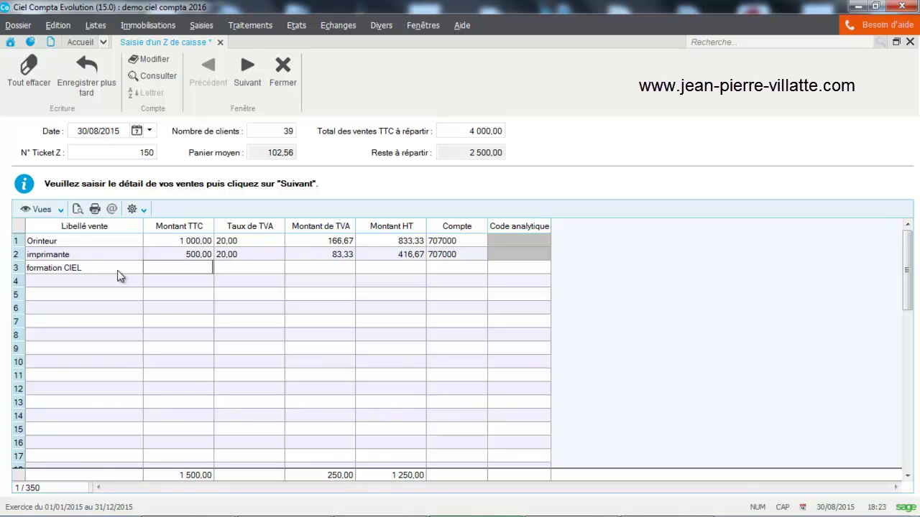
type("1000")
key("Tab")
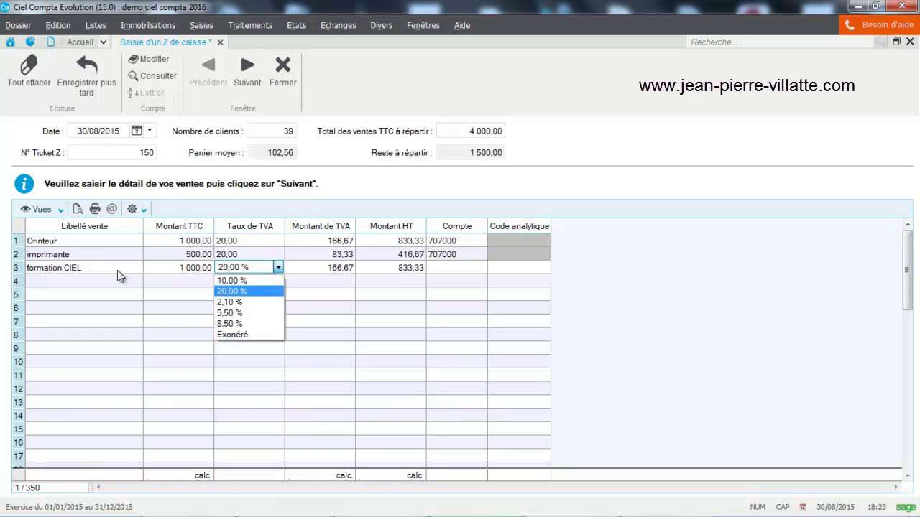
- Set the formation CIEL line's VAT rate to 20,00 % and its account to 706000 Prestations de services
left_click(263, 292)
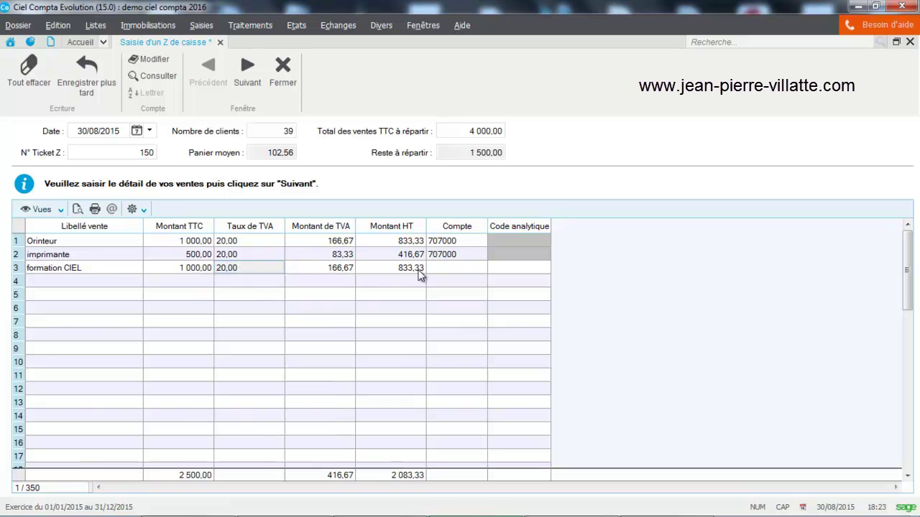
left_click(443, 269)
type("70")
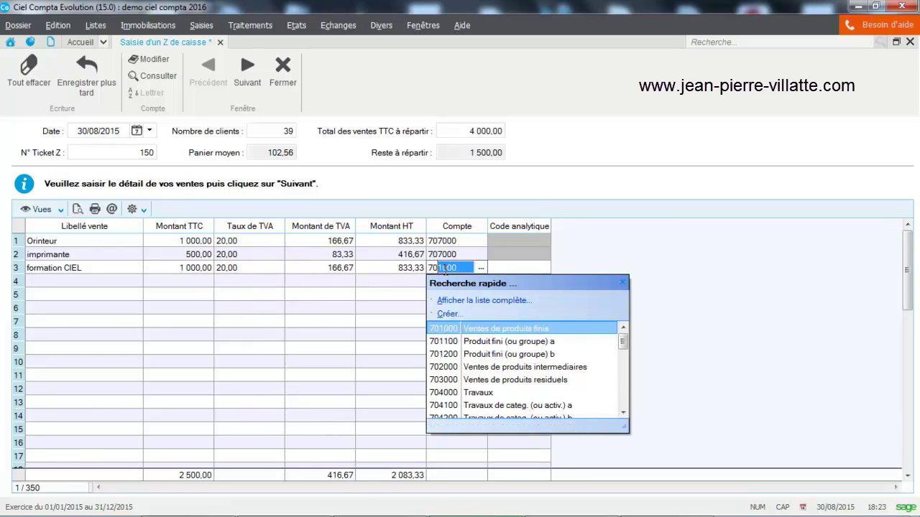
type("6")
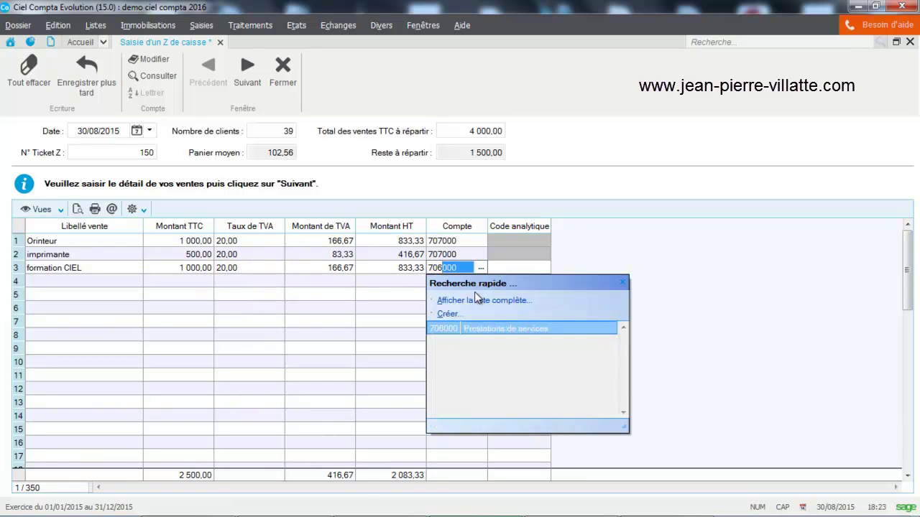
left_click(497, 329)
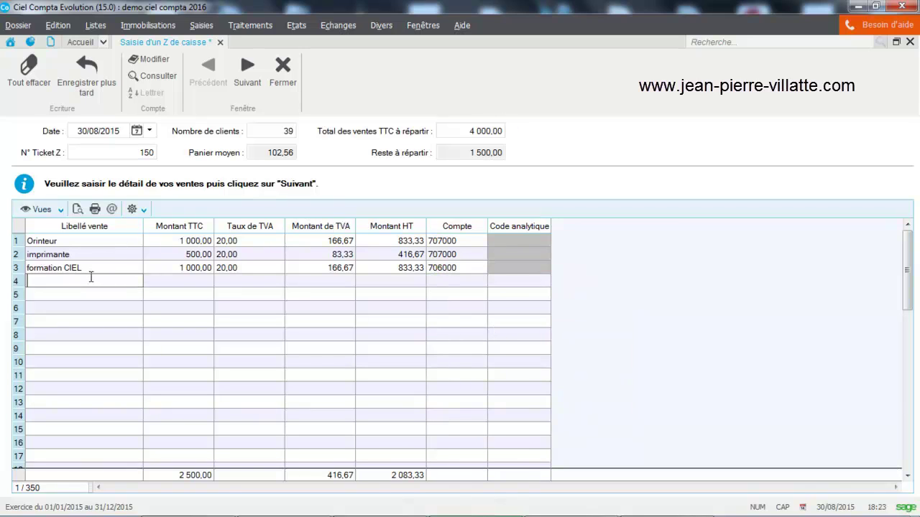
- Add a fourth sales line labelled Pack CIEL with a tax-inclusive amount of 500
key("Caps_Lock")
type("Pack")
key("Caps_Lock")
type("CIEL")
key("Tab")
type("500")
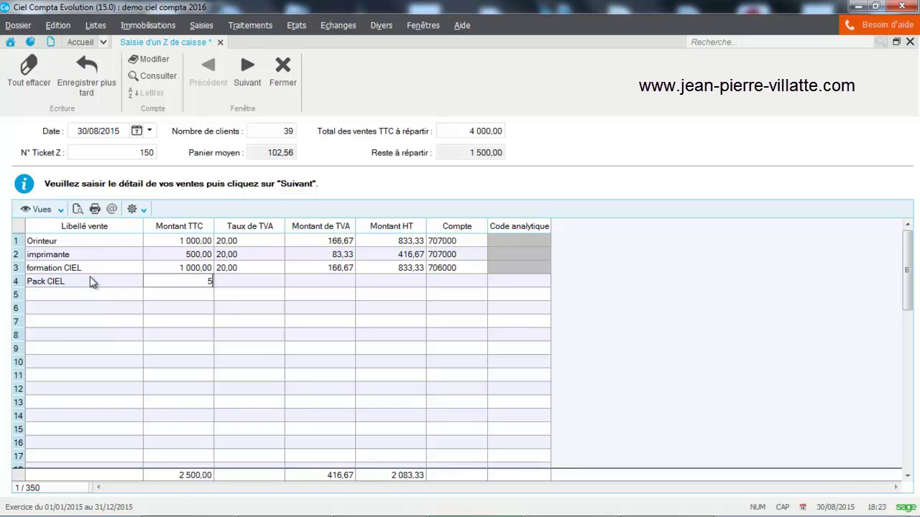
- Accept the 20,00 % VAT rate for the Pack CIEL line and assign it to account 707000
key("Tab")
key("Tab")
key("Tab")
key("Tab")
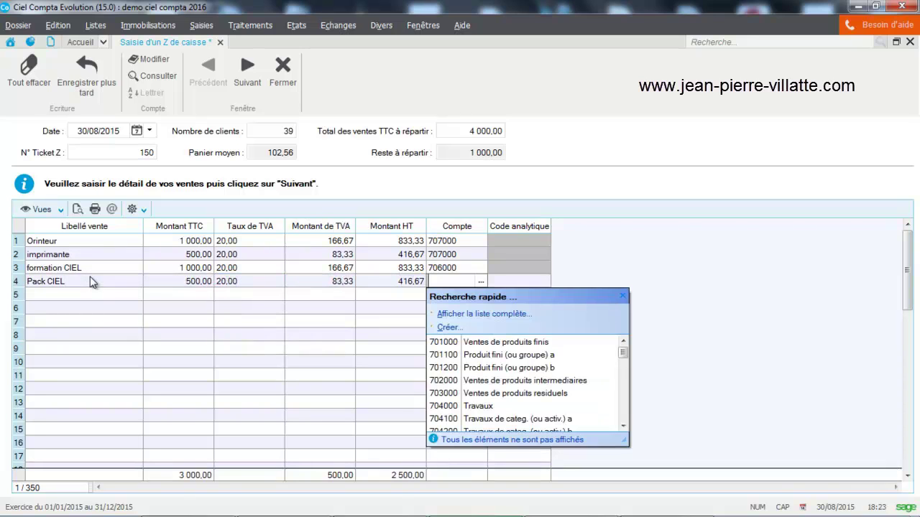
key("Tab")
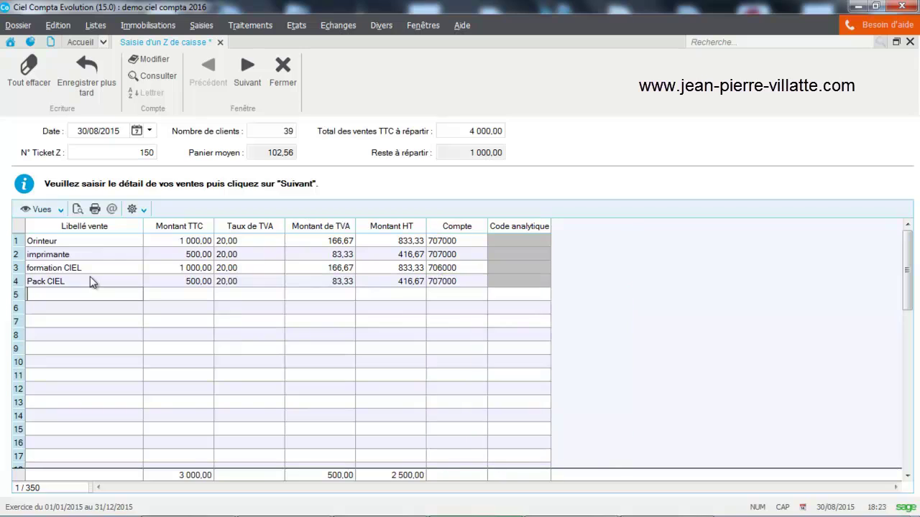
- Add a fifth sales line labelled scanner with a tax-inclusive amount of 1 000
key("Caps_Lock")
type("scanner")
key("Tab")
key("Caps_Lock")
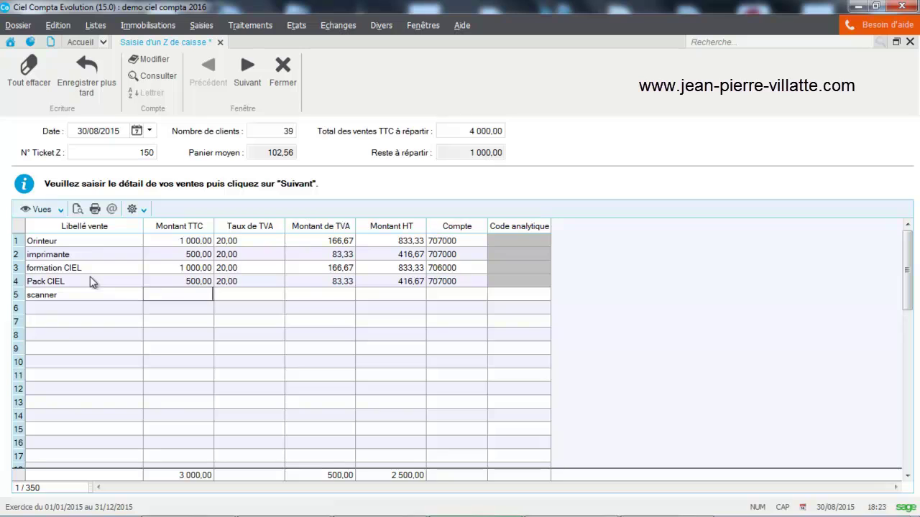
type("1 000")
- Accept the 20,00 % VAT rate for the scanner line and assign it to account 707000
key("Tab")
key("Tab")
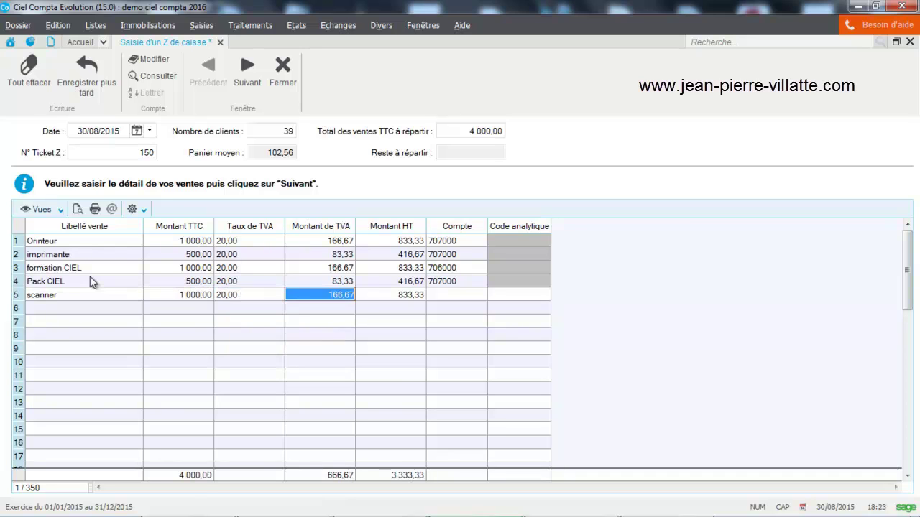
key("Tab")
key("Tab")
type("707")
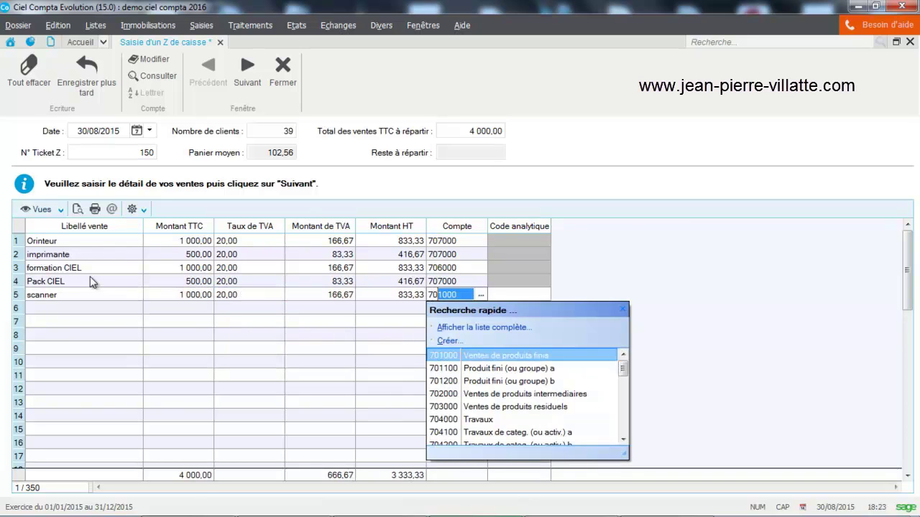
key("Tab")
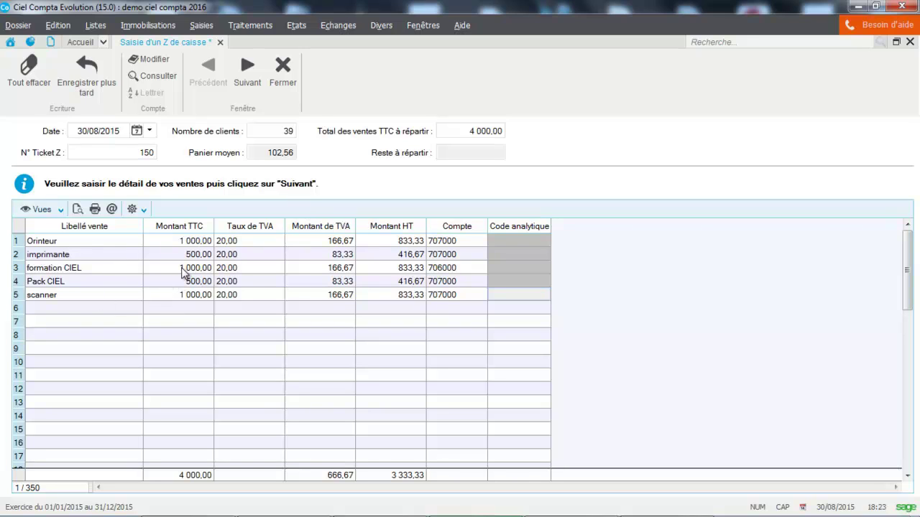
- Proceed to the payment details of the Z ticket and select the first payment line's label
left_click(246, 75)
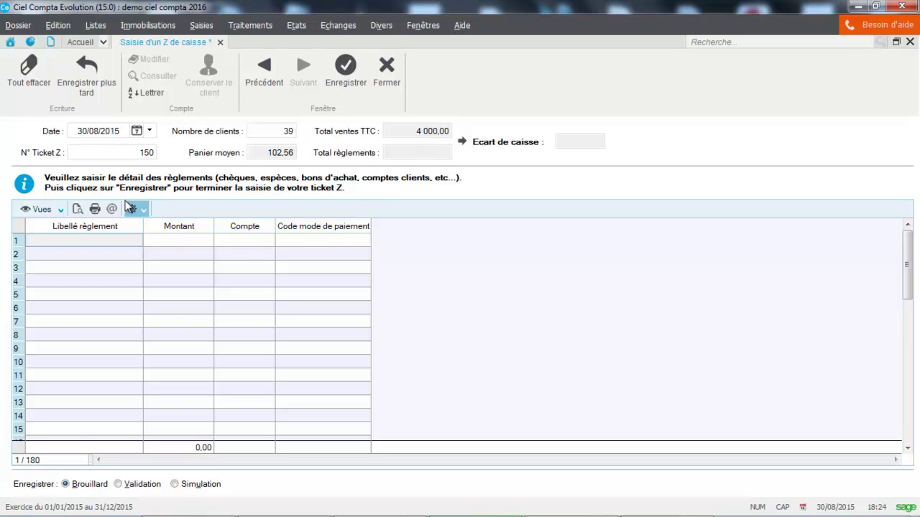
left_click(101, 240)
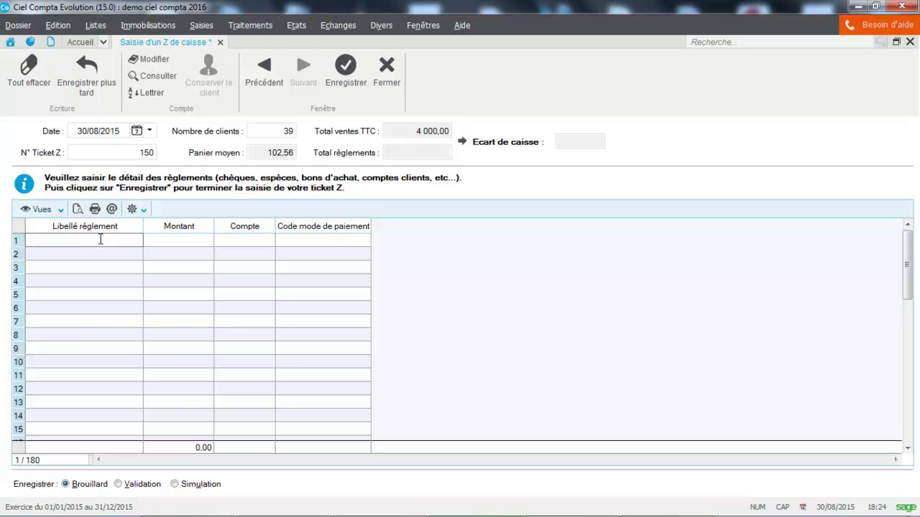
key("Caps_Lock")
key("Caps_Lock")
type("cH7QUE")
key("BackSpace")
key("BackSpace")
key("BackSpace")
key("BackSpace")
key("BackSpace")
key("BackSpace")
- Enter the first payment line labelled Chèque with an amount of 2 000 and assign it to account 411000
key("Caps_Lock")
type("Chèque")
key("Tab")
key("Caps_Lock")
type("2 ")
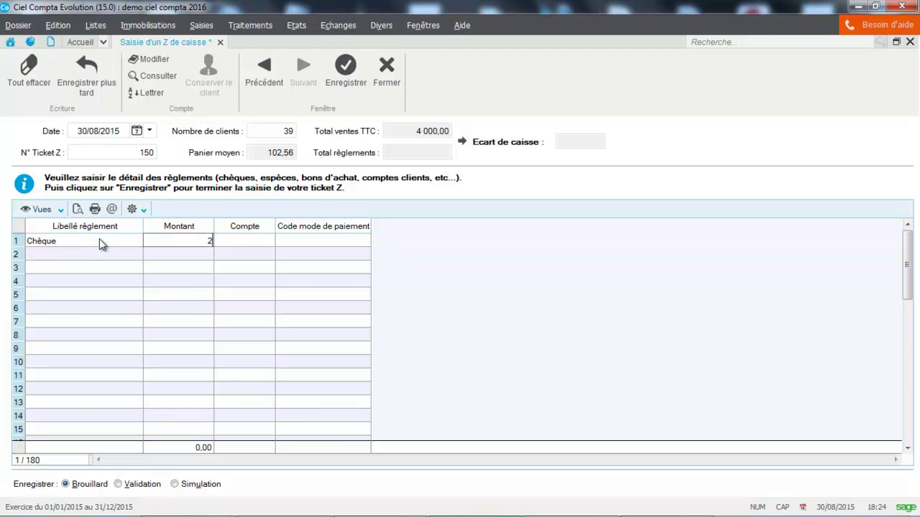
type("000")
key("Tab")
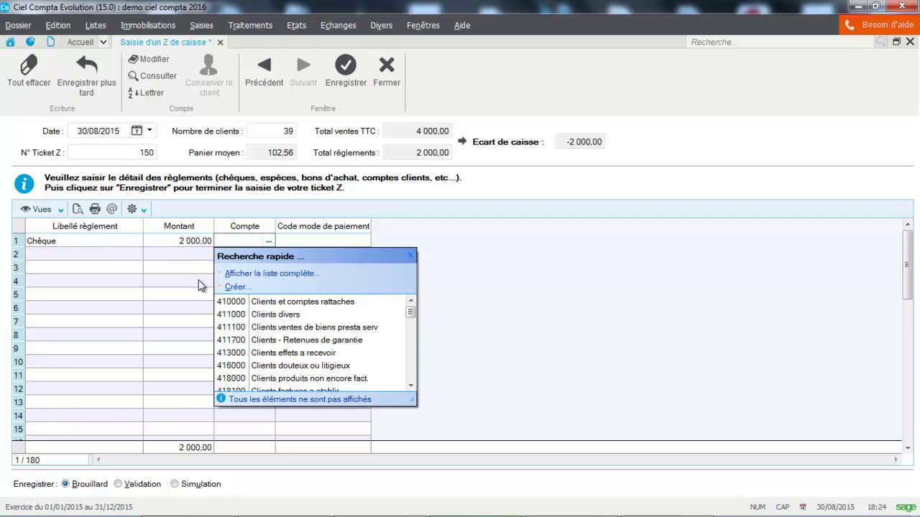
left_click(232, 314)
key("Tab")
key("Tab")
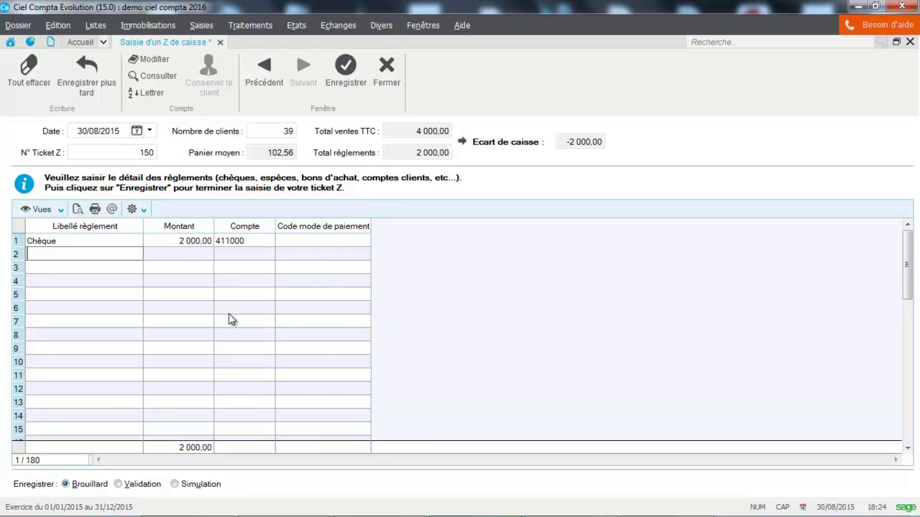
- Enter a second payment line labelled CB with an amount of 2 000 and assign it to account 411000
type("CB")
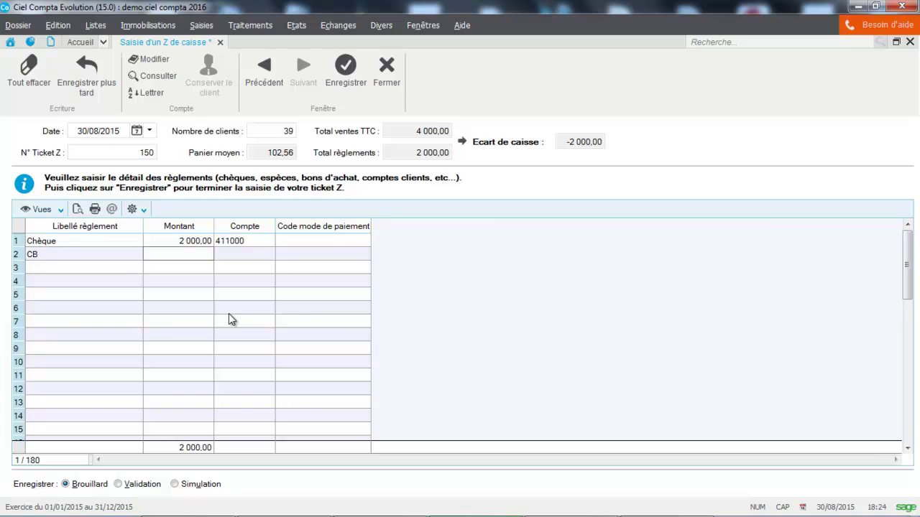
type("2000")
key("Tab")
type("411")
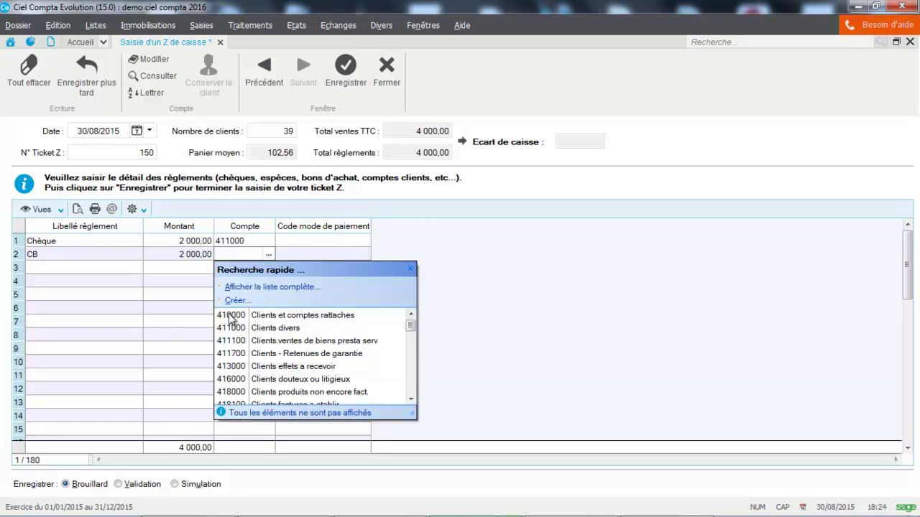
left_click(232, 314)
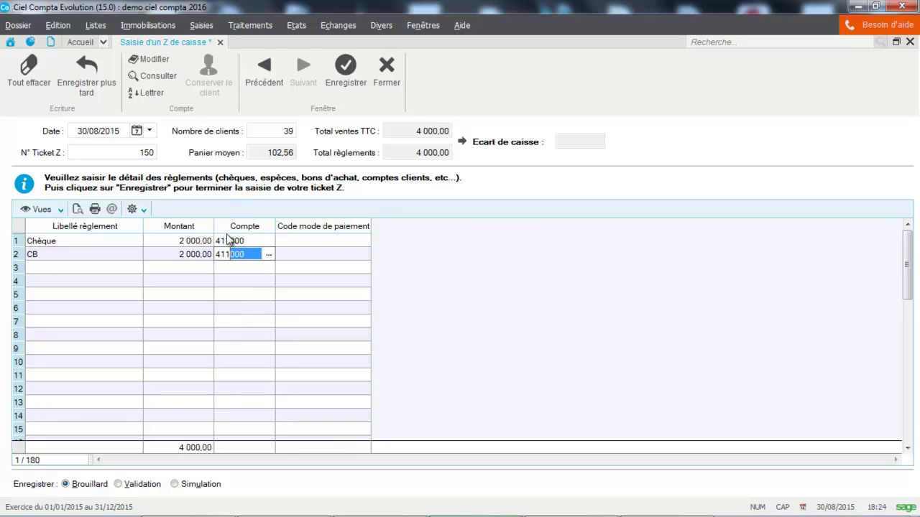
key("Tab")
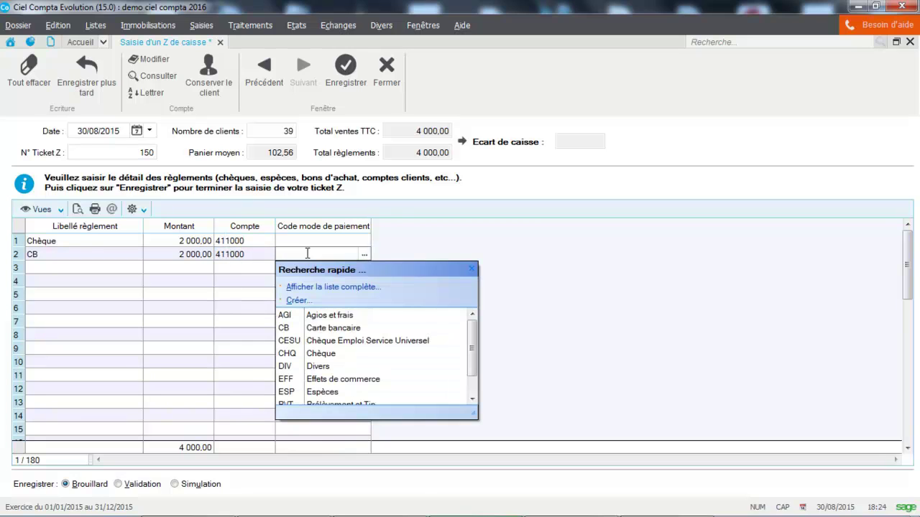
- Save the Z ticket in Brouillard mode and close the cash register entry form
left_click(343, 71)
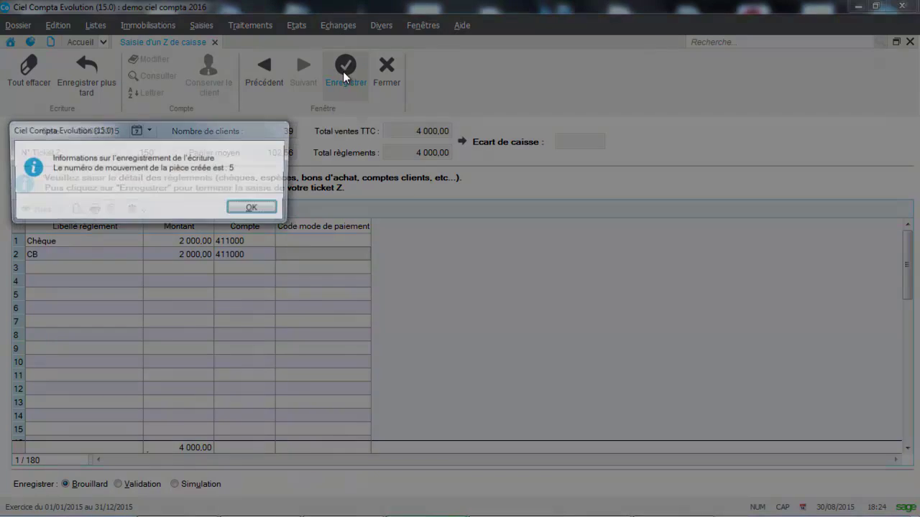
left_click(273, 209)
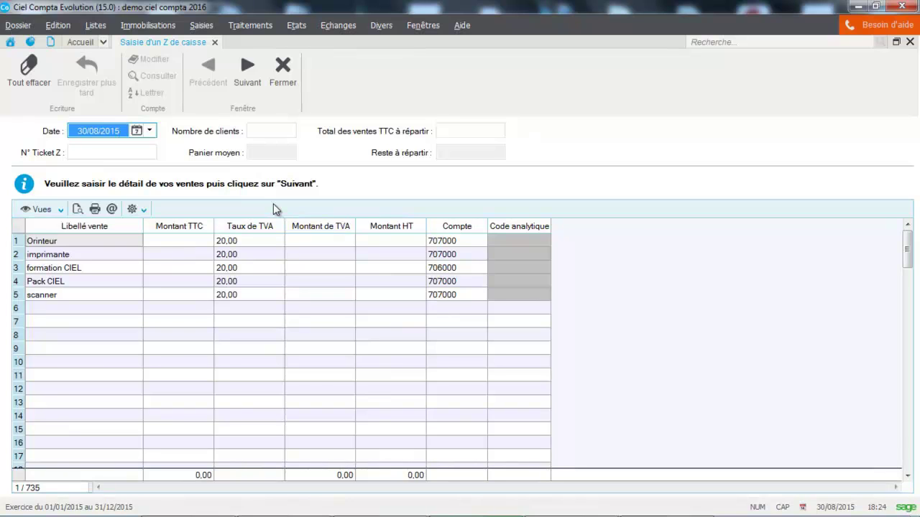
left_click(283, 79)
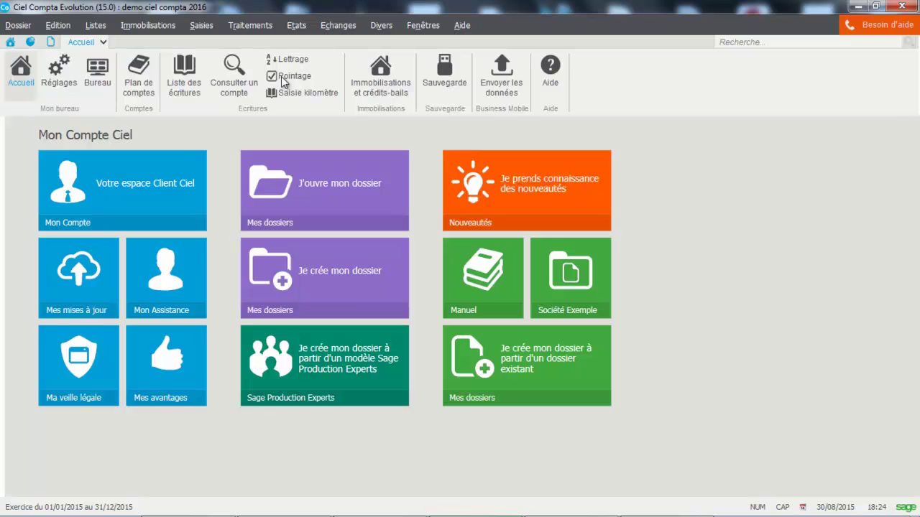
- Display the list of accounting entries, open the Z ticket 150 movement to review its sales lines, and close it
left_click(202, 26)
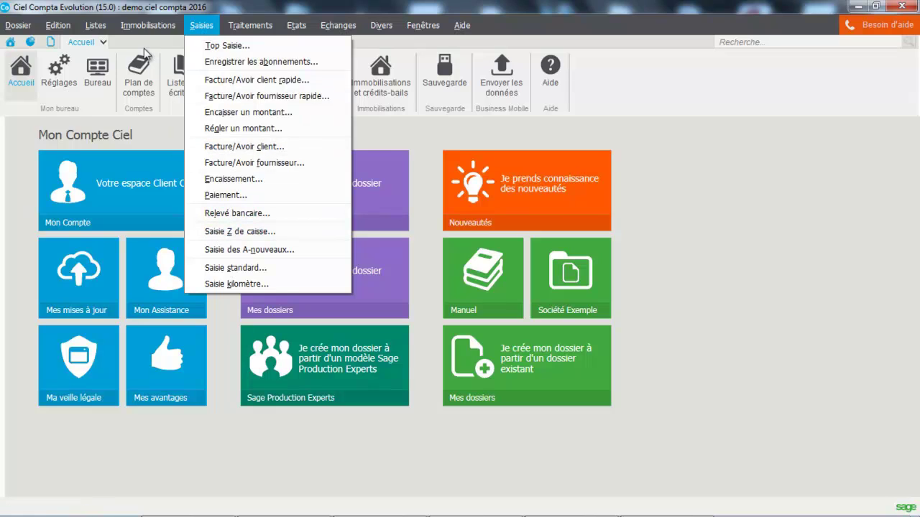
mouse_move(93, 26)
left_click(99, 46)
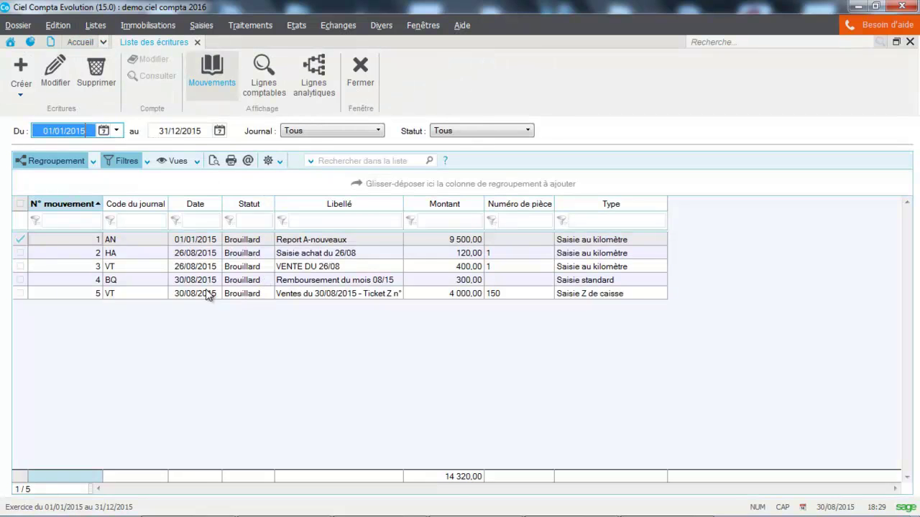
double_click(285, 298)
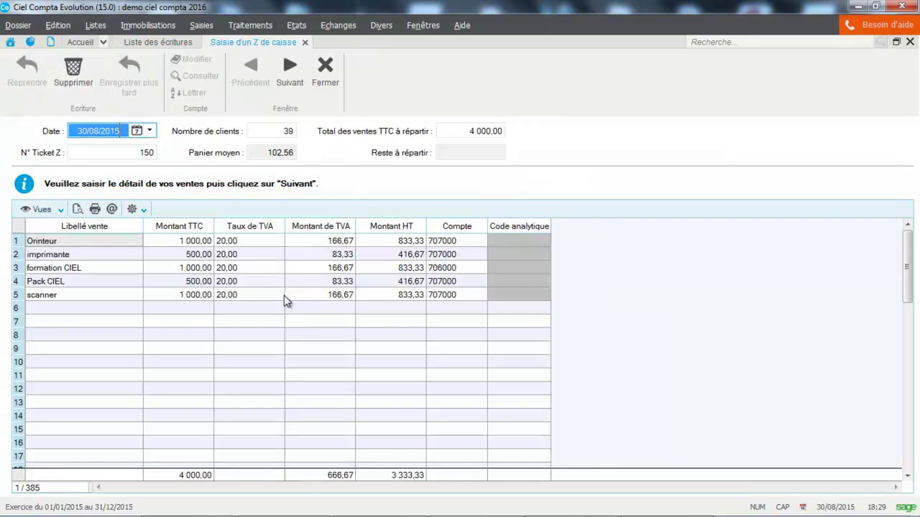
left_click(330, 77)
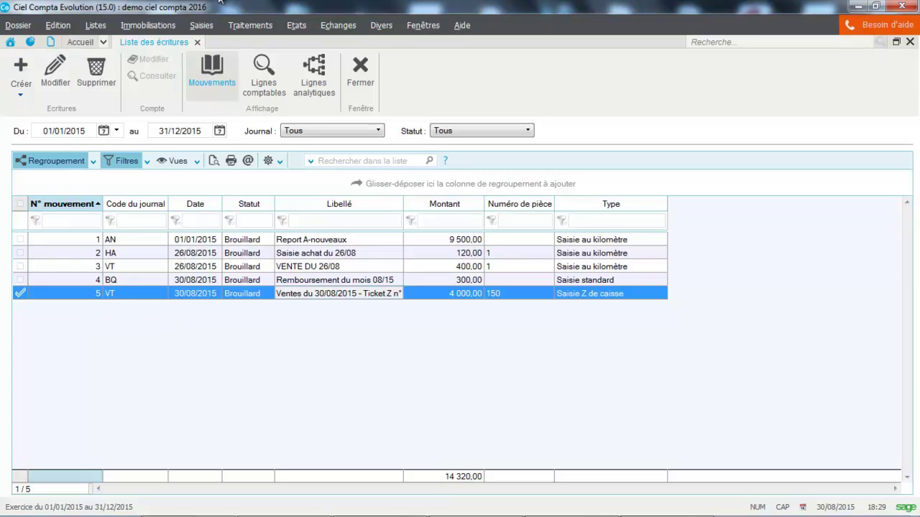
left_click(201, 26)
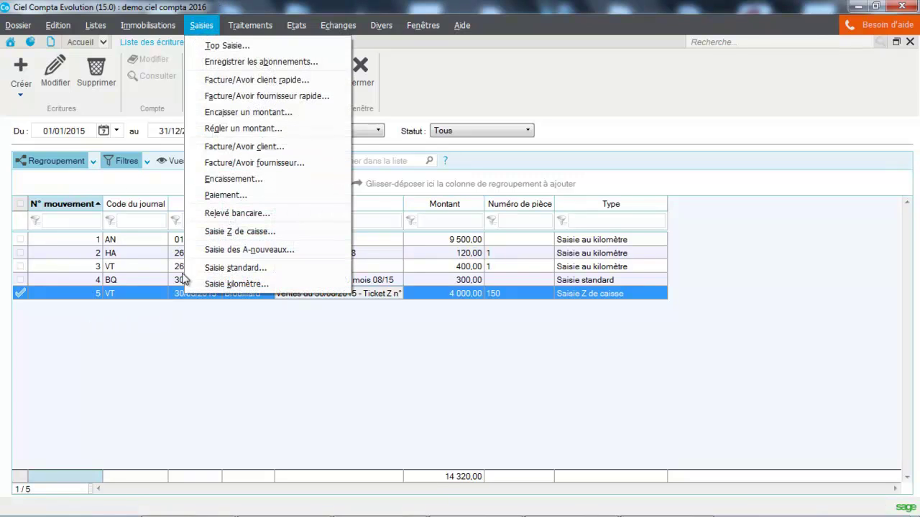